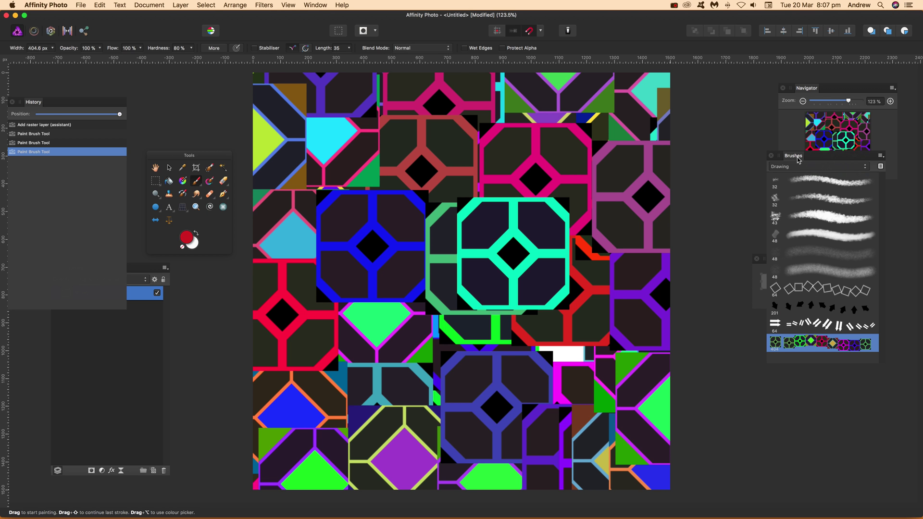
Move the Brushes panel aside and roll the History back to its first step, leaving a blank white canvas
{"action": "left_click_drag", "start_coordinate": [799, 160], "coordinate": [752, 169]}
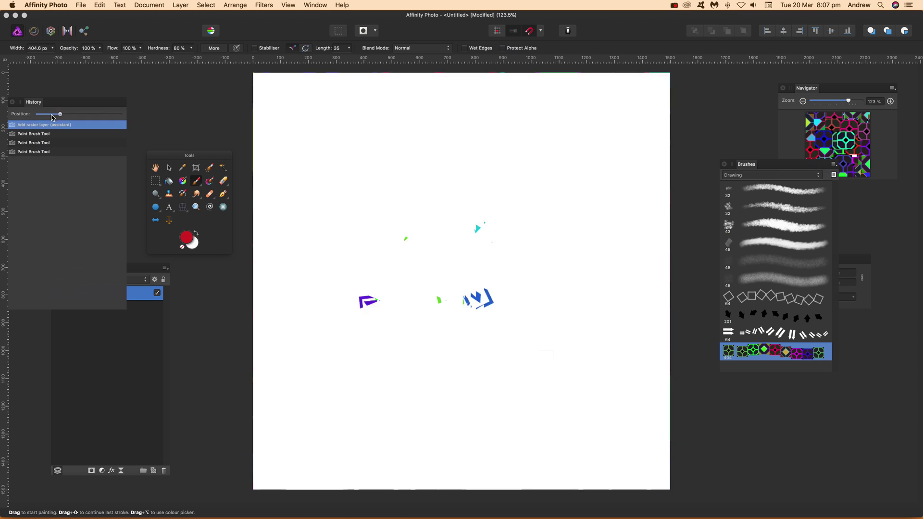
{"action": "left_click_drag", "start_coordinate": [119, 114], "coordinate": [37, 114]}
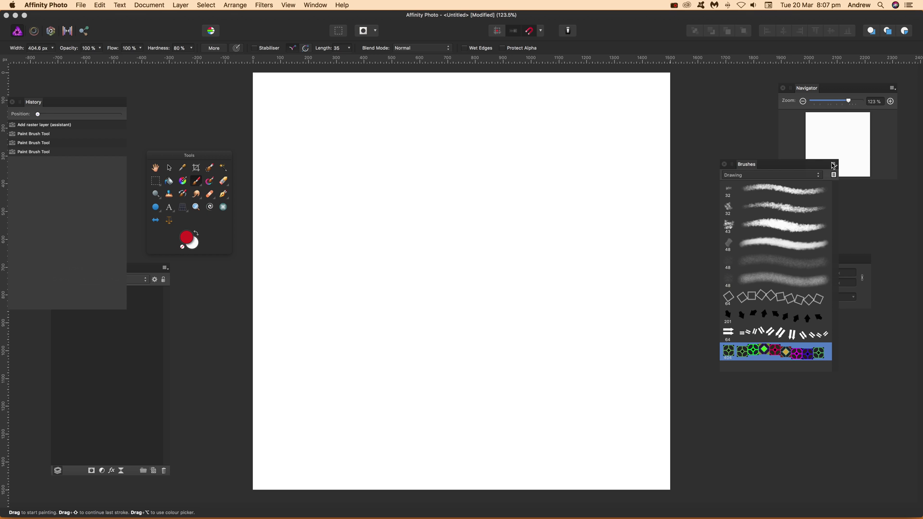
Reposition the Brushes panel and start a New Image Brush from its panel menu
{"action": "left_click_drag", "start_coordinate": [789, 168], "coordinate": [743, 176]}
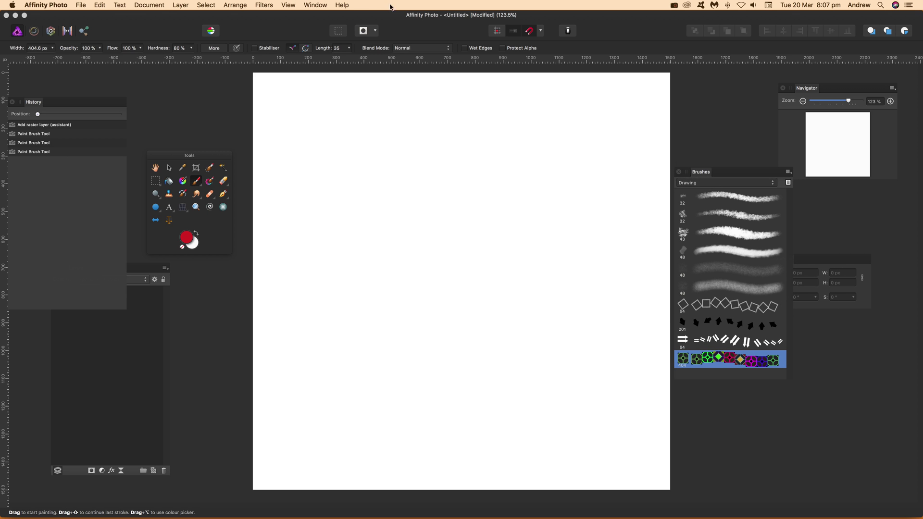
{"action": "left_click", "coordinate": [264, 4]}
{"action": "mouse_move", "coordinate": [289, 5]}
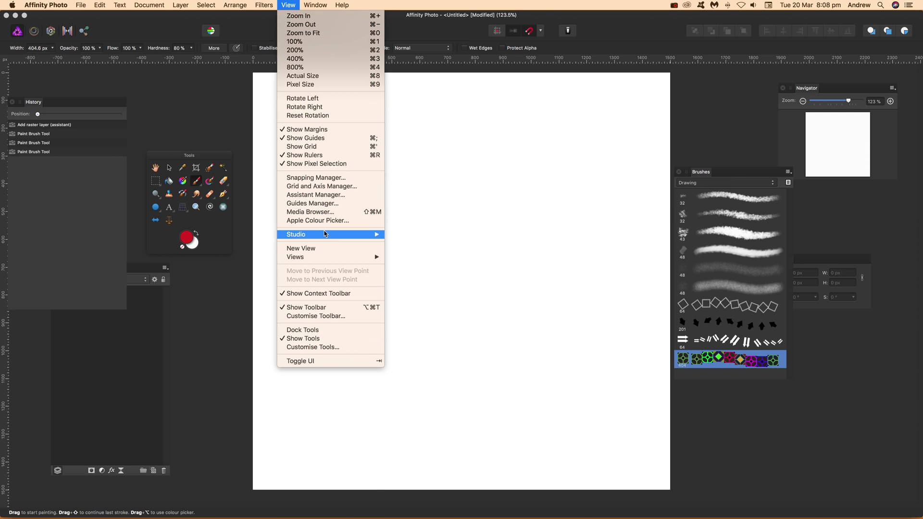
{"action": "mouse_move", "coordinate": [327, 235]}
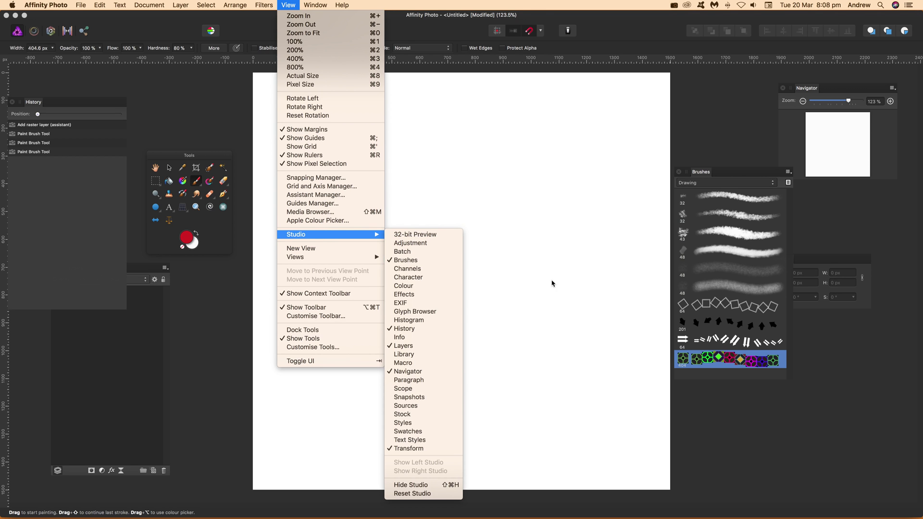
{"action": "left_click", "coordinate": [800, 194]}
{"action": "left_click", "coordinate": [789, 172]}
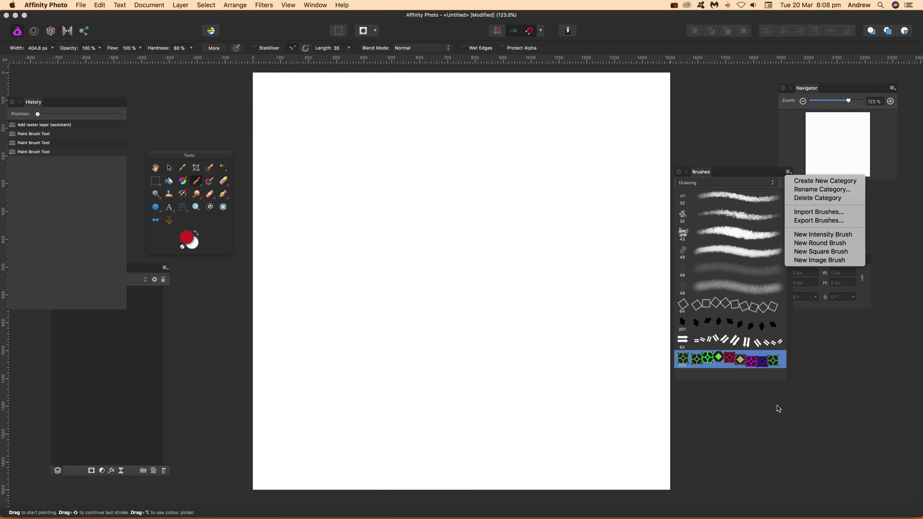
{"action": "left_click", "coordinate": [829, 264]}
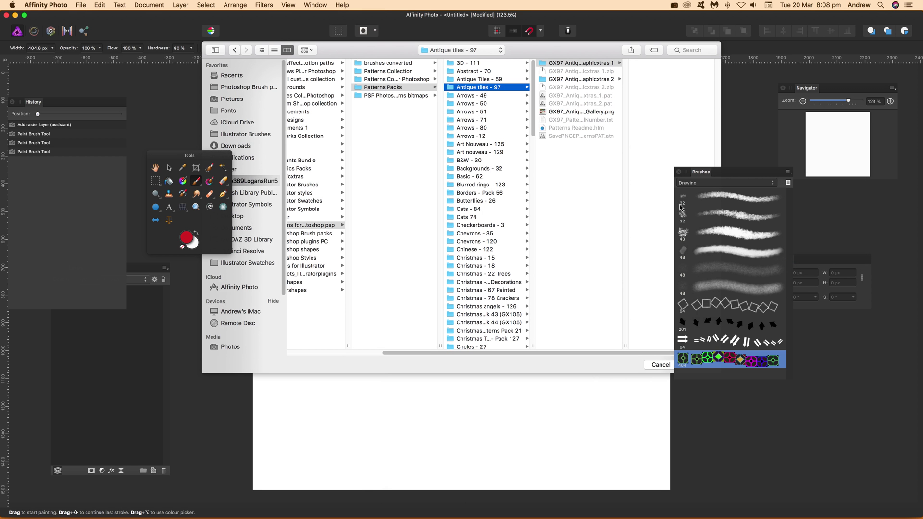
Load GX97_Antique_Graphicxtras_001.png from the Antique tiles - 97 GX97 folder as the new image brush
{"action": "left_click", "coordinate": [484, 80]}
{"action": "left_click", "coordinate": [482, 87]}
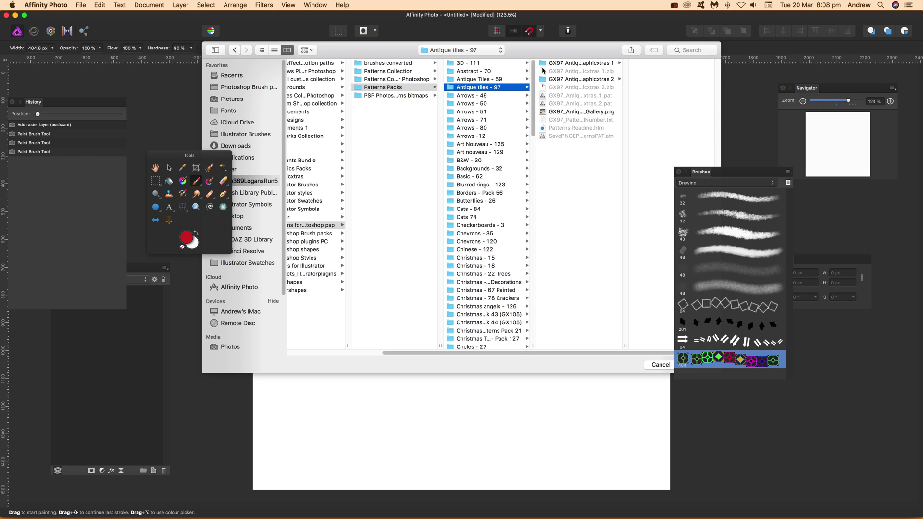
{"action": "left_click", "coordinate": [575, 65]}
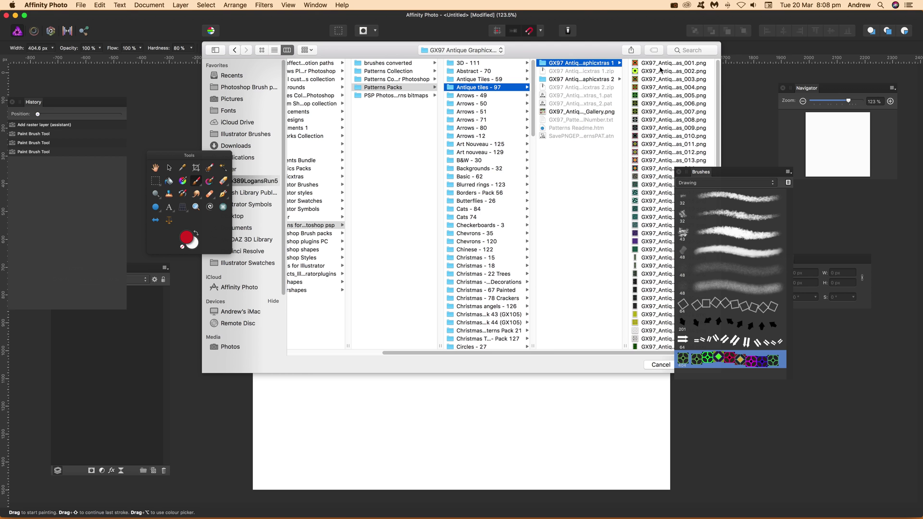
{"action": "left_click", "coordinate": [659, 64]}
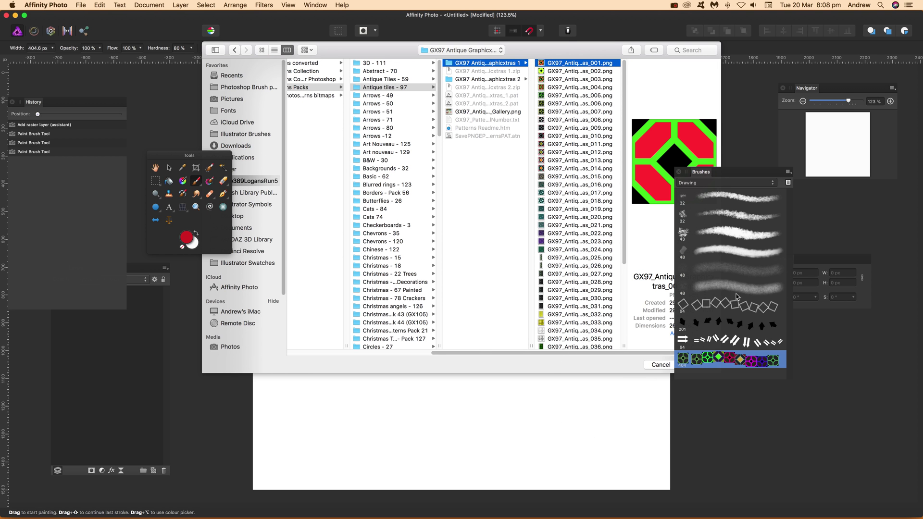
{"action": "left_click_drag", "start_coordinate": [701, 175], "coordinate": [772, 181]}
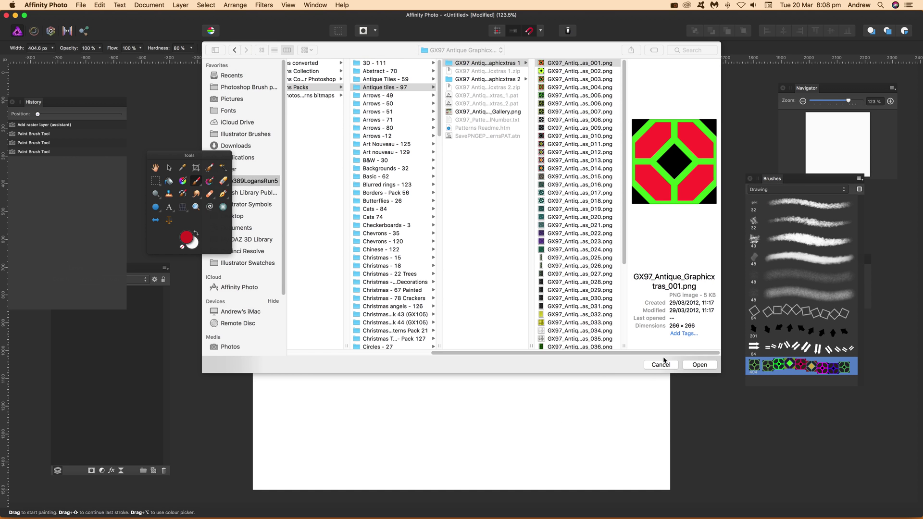
{"action": "left_click", "coordinate": [700, 365]}
{"action": "left_click", "coordinate": [700, 366]}
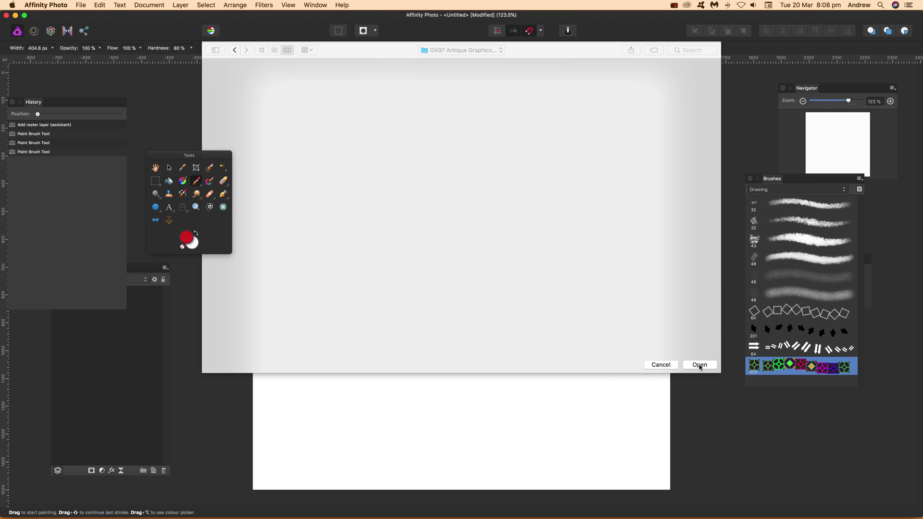
Test-stamp tiles across the canvas, then paint looping strokes with the new GX97 brush
{"action": "scroll", "coordinate": [798, 312], "scroll_direction": "down", "scroll_amount": 1}
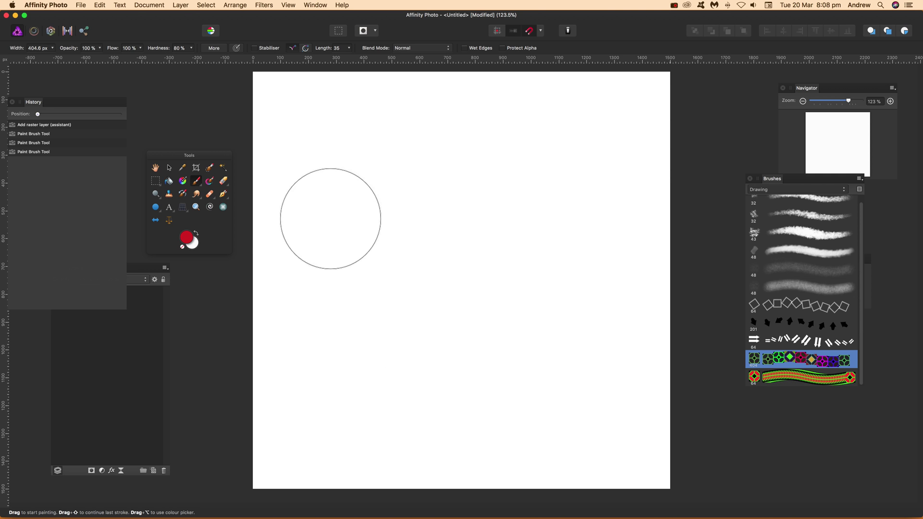
{"action": "mouse_move", "coordinate": [324, 283]}
{"action": "left_mouse_down"}
{"action": "mouse_move", "coordinate": [355, 268]}
{"action": "mouse_move", "coordinate": [428, 259]}
{"action": "mouse_move", "coordinate": [507, 300]}
{"action": "mouse_move", "coordinate": [524, 356]}
{"action": "left_mouse_up"}
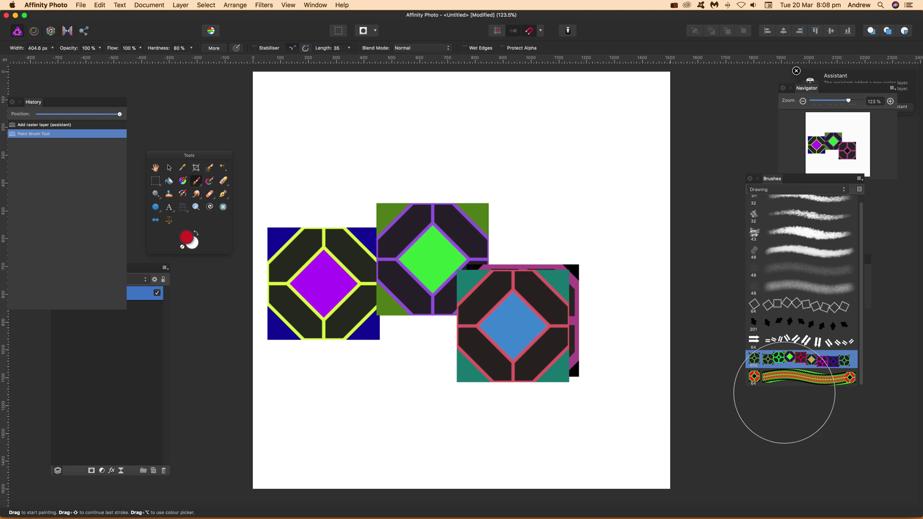
{"action": "left_click", "coordinate": [816, 379]}
{"action": "mouse_move", "coordinate": [361, 201]}
{"action": "left_mouse_down"}
{"action": "mouse_move", "coordinate": [458, 200]}
{"action": "mouse_move", "coordinate": [515, 216]}
{"action": "mouse_move", "coordinate": [533, 260]}
{"action": "mouse_move", "coordinate": [427, 202]}
{"action": "mouse_move", "coordinate": [366, 310]}
{"action": "mouse_move", "coordinate": [463, 284]}
{"action": "mouse_move", "coordinate": [561, 327]}
{"action": "mouse_move", "coordinate": [505, 400]}
{"action": "mouse_move", "coordinate": [417, 438]}
{"action": "mouse_move", "coordinate": [312, 441]}
{"action": "mouse_move", "coordinate": [294, 373]}
{"action": "mouse_move", "coordinate": [336, 270]}
{"action": "mouse_move", "coordinate": [442, 248]}
{"action": "mouse_move", "coordinate": [464, 183]}
{"action": "mouse_move", "coordinate": [424, 176]}
{"action": "mouse_move", "coordinate": [396, 125]}
{"action": "mouse_move", "coordinate": [367, 161]}
{"action": "mouse_move", "coordinate": [365, 183]}
{"action": "mouse_move", "coordinate": [329, 138]}
{"action": "mouse_move", "coordinate": [419, 146]}
{"action": "mouse_move", "coordinate": [527, 215]}
{"action": "mouse_move", "coordinate": [591, 213]}
{"action": "mouse_move", "coordinate": [558, 241]}
{"action": "mouse_move", "coordinate": [429, 306]}
{"action": "left_mouse_up"}
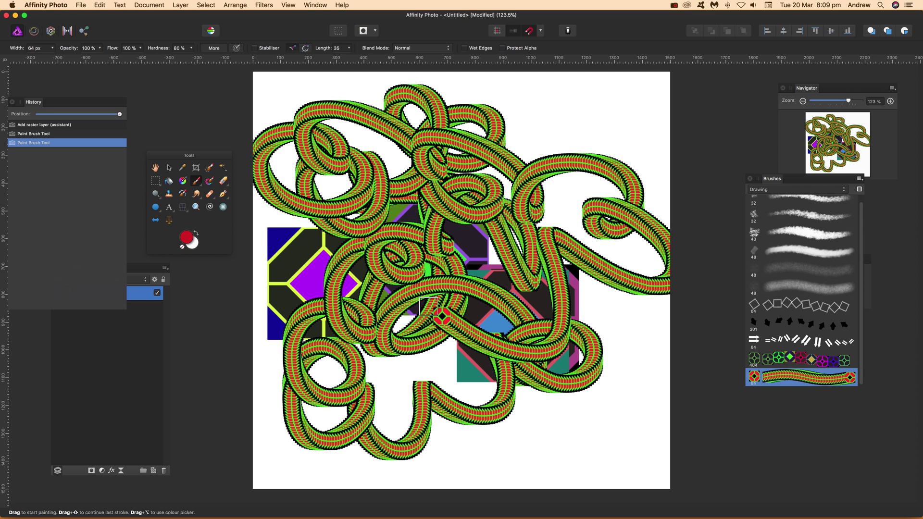
{"action": "left_click_drag", "start_coordinate": [428, 306], "coordinate": [423, 309]}
Clear the test strokes, then give the GX97 brush 299.9 px size and 105% spacing
{"action": "left_click", "coordinate": [42, 115]}
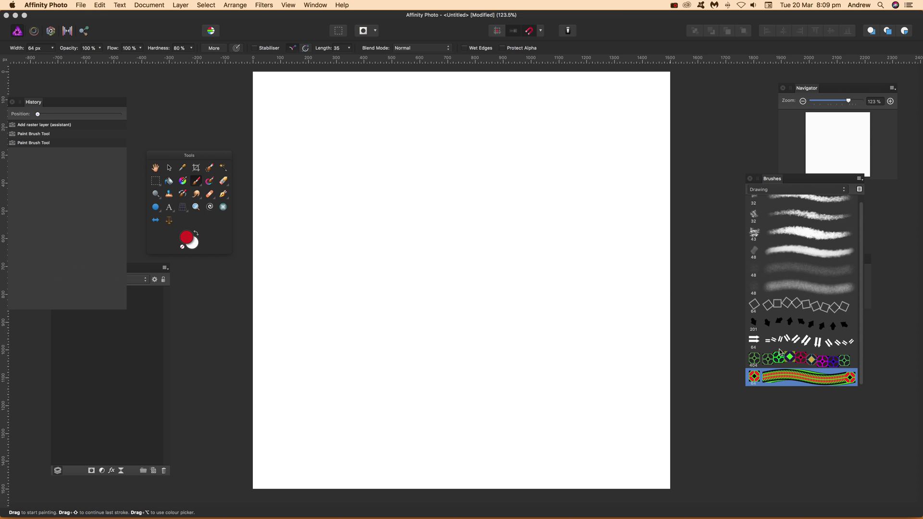
{"action": "double_click", "coordinate": [786, 381]}
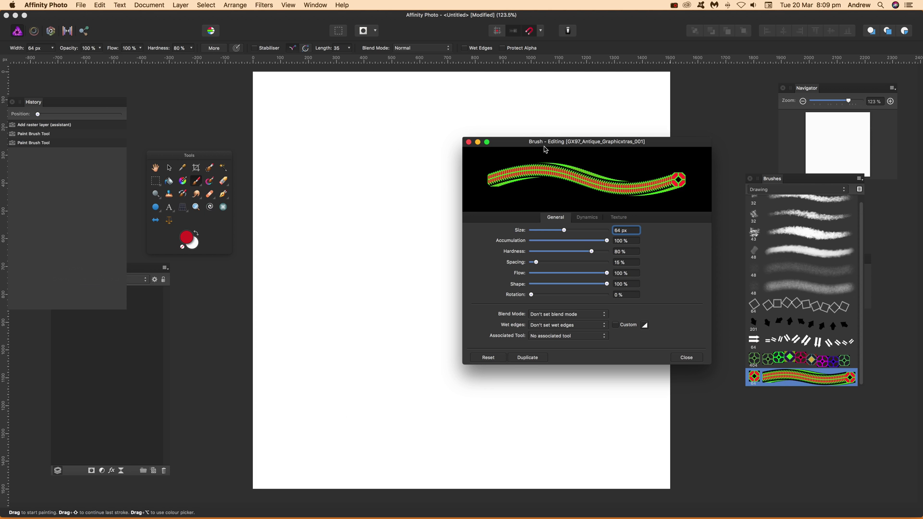
{"action": "left_click_drag", "start_coordinate": [546, 144], "coordinate": [490, 147]}
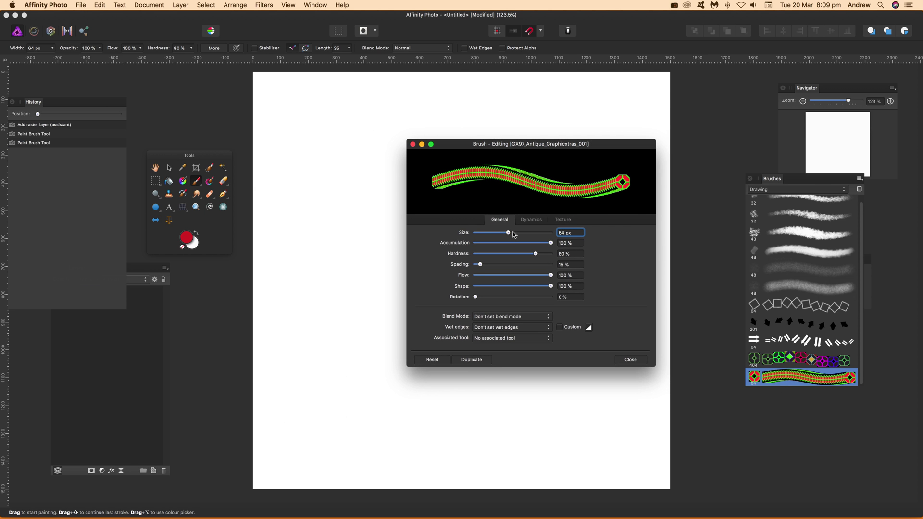
{"action": "left_click_drag", "start_coordinate": [513, 235], "coordinate": [529, 235]}
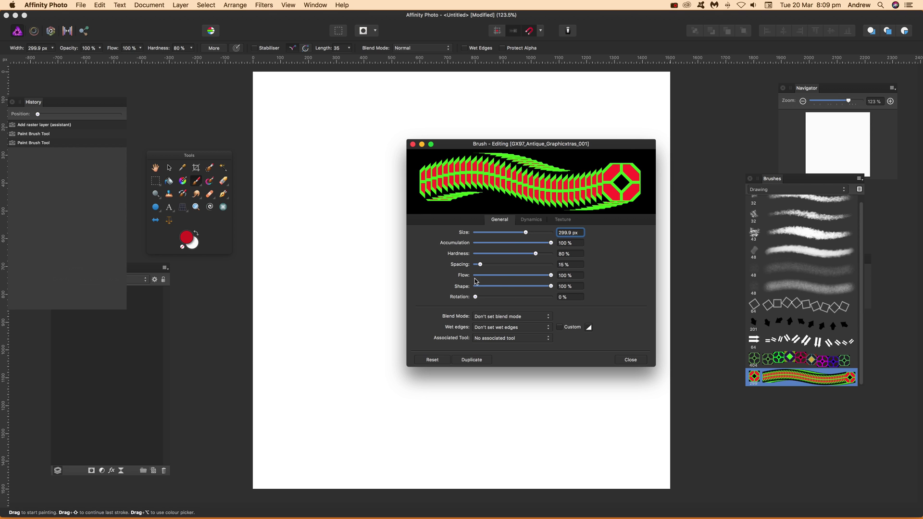
{"action": "left_click_drag", "start_coordinate": [481, 266], "coordinate": [516, 265]}
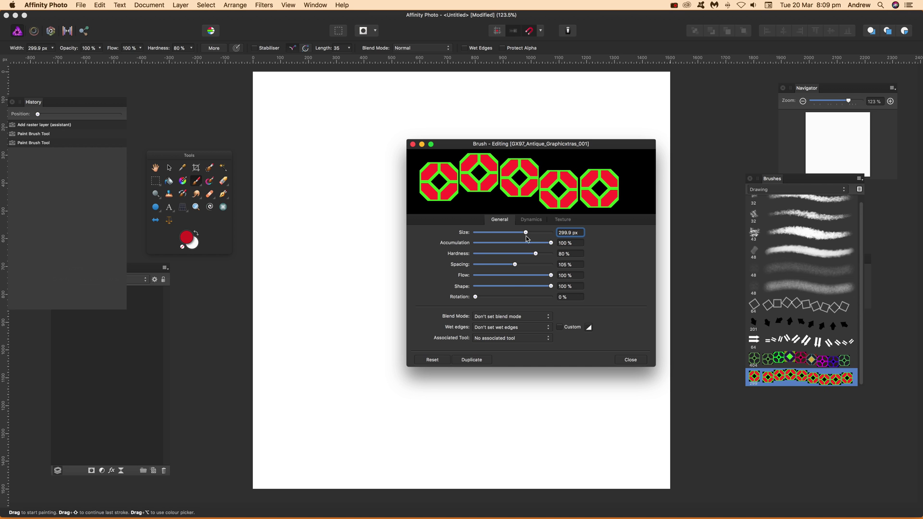
Set Dynamics jitter: size 53%, rotation 94%, hue 73%, saturation 80%, luminosity 37%
{"action": "left_click", "coordinate": [541, 223]}
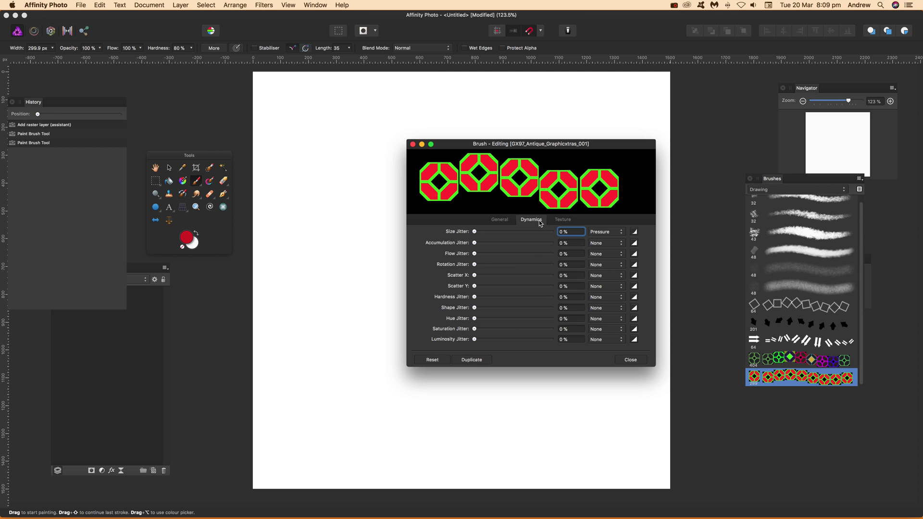
{"action": "left_click_drag", "start_coordinate": [475, 232], "coordinate": [518, 235]}
{"action": "left_click_drag", "start_coordinate": [476, 320], "coordinate": [531, 319]}
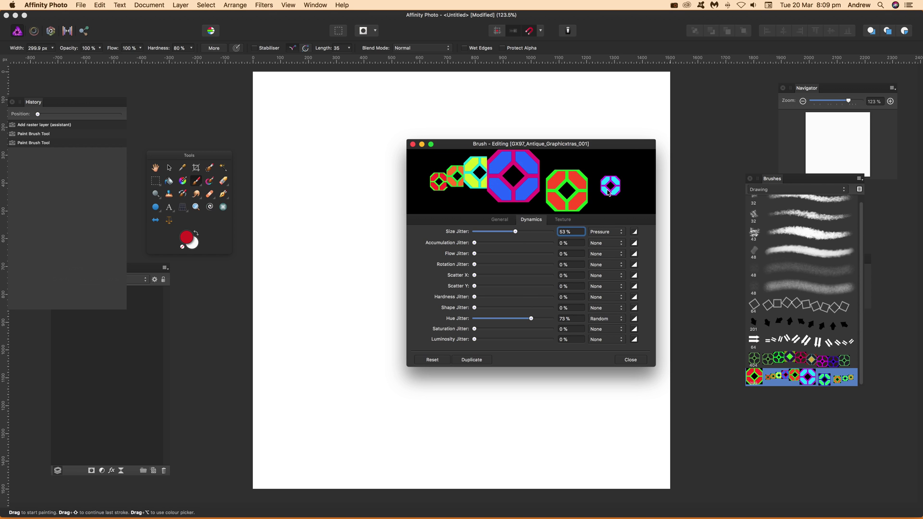
{"action": "left_click_drag", "start_coordinate": [481, 330], "coordinate": [536, 330]}
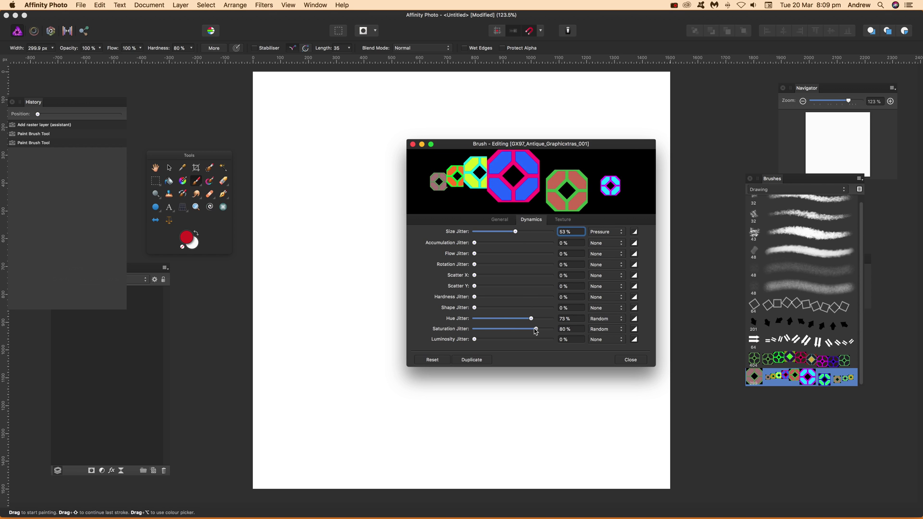
{"action": "mouse_move", "coordinate": [475, 340]}
{"action": "left_mouse_down"}
{"action": "mouse_move", "coordinate": [537, 341]}
{"action": "mouse_move", "coordinate": [502, 340]}
{"action": "left_mouse_up"}
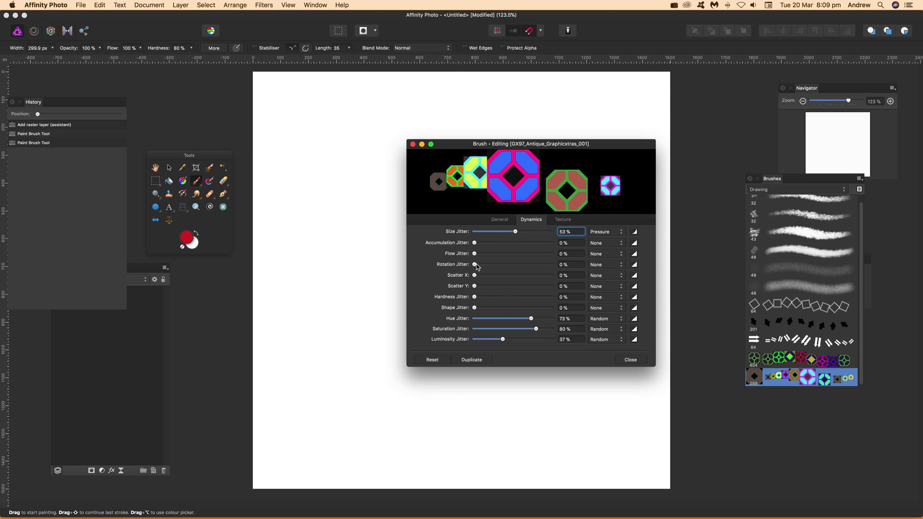
{"action": "left_click_drag", "start_coordinate": [475, 265], "coordinate": [549, 271]}
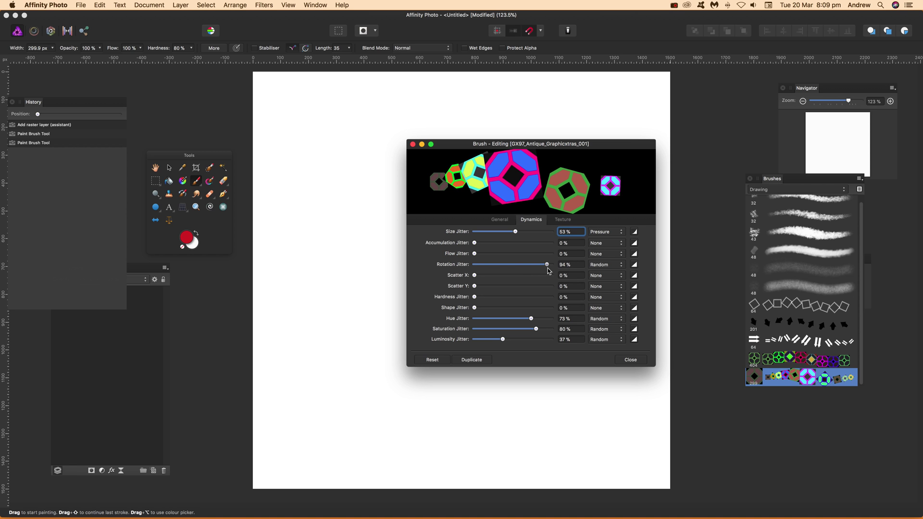
Add the orange diamond tile 014 as a second brush nozzle in the Texture settings
{"action": "left_click", "coordinate": [565, 222]}
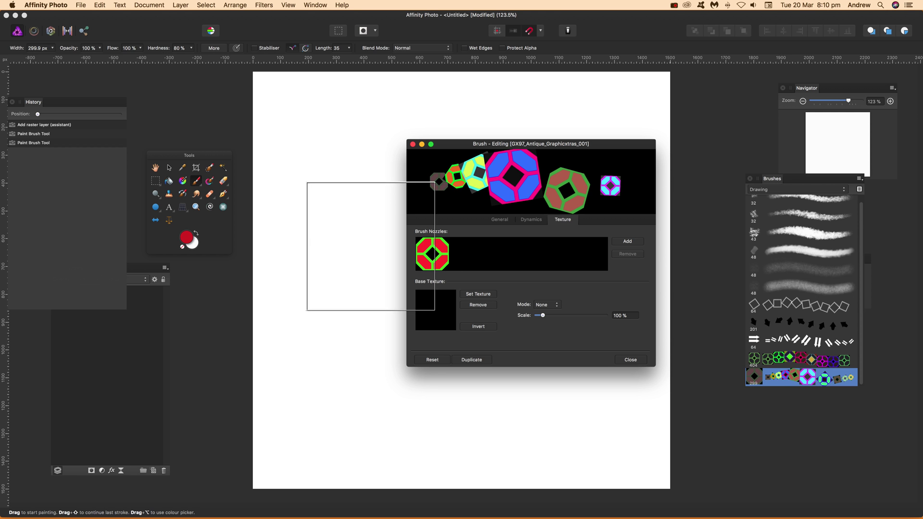
{"action": "left_click", "coordinate": [627, 241]}
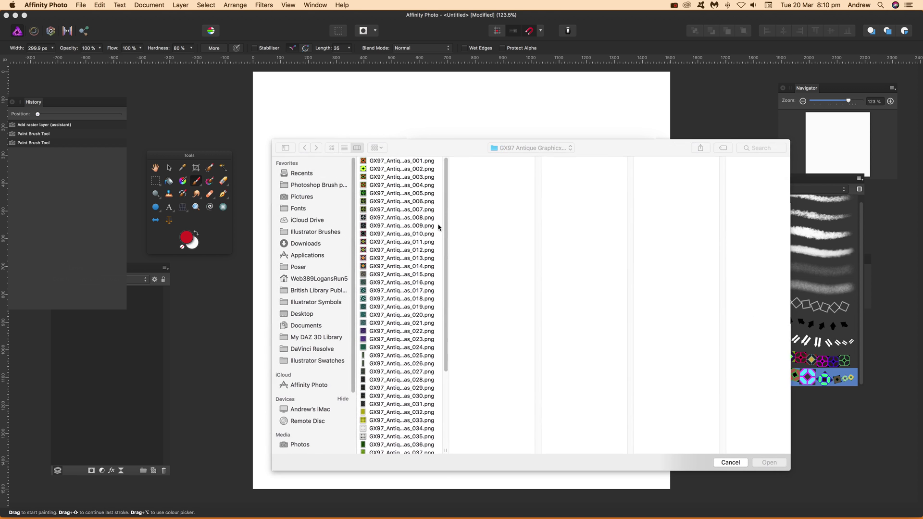
{"action": "left_click", "coordinate": [392, 290]}
{"action": "left_click", "coordinate": [394, 267]}
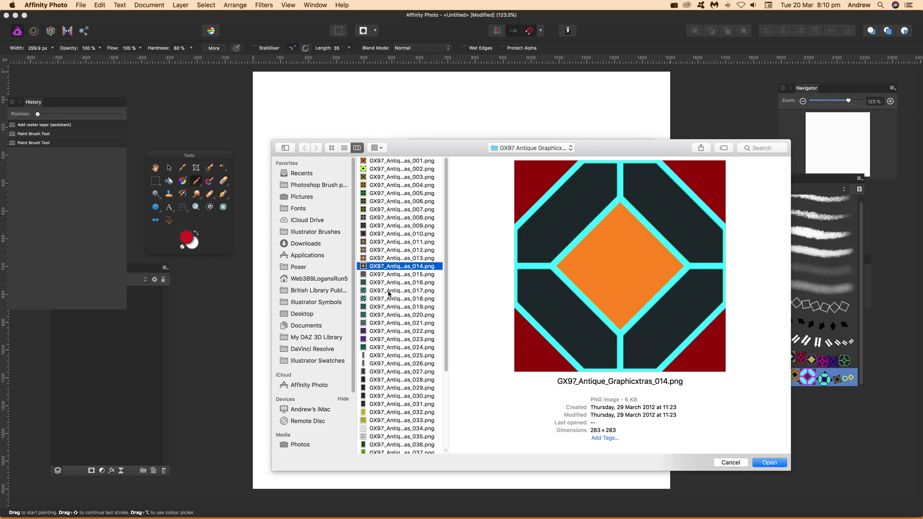
{"action": "left_click", "coordinate": [769, 463]}
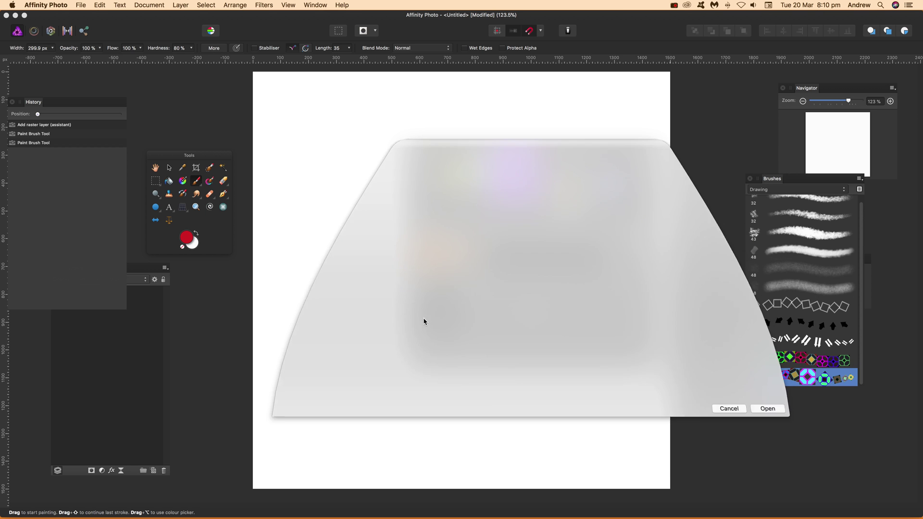
Add tile 015 from the first antique tiles folder as the third brush nozzle
{"action": "left_click", "coordinate": [627, 241]}
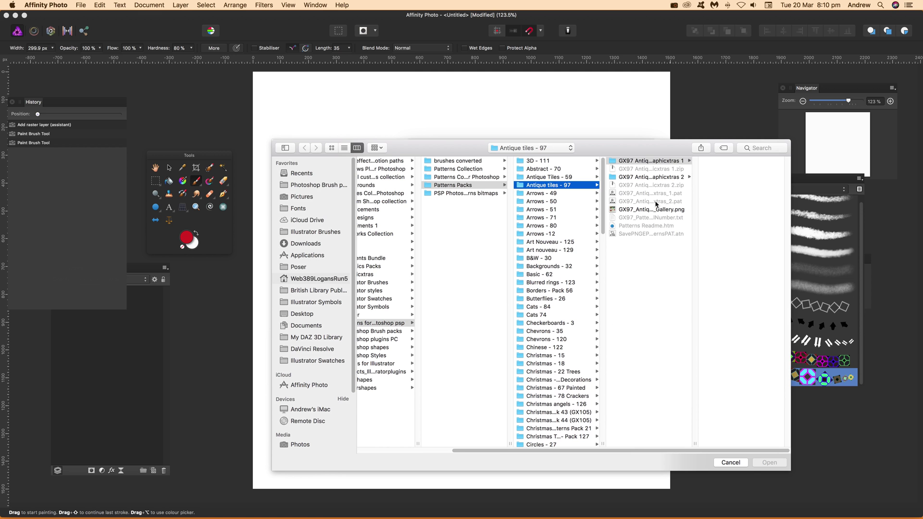
{"action": "left_click", "coordinate": [671, 162]}
{"action": "left_click", "coordinate": [738, 373]}
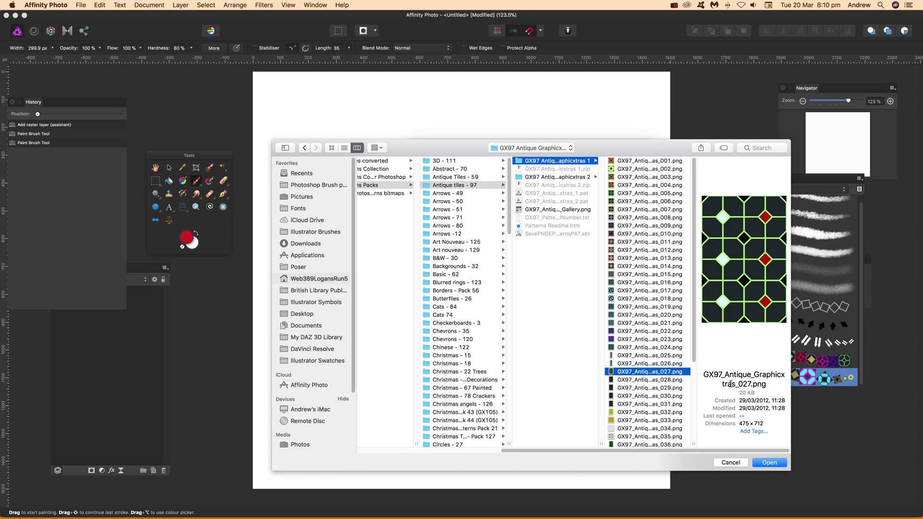
{"action": "left_click", "coordinate": [678, 404]}
{"action": "left_click", "coordinate": [651, 300]}
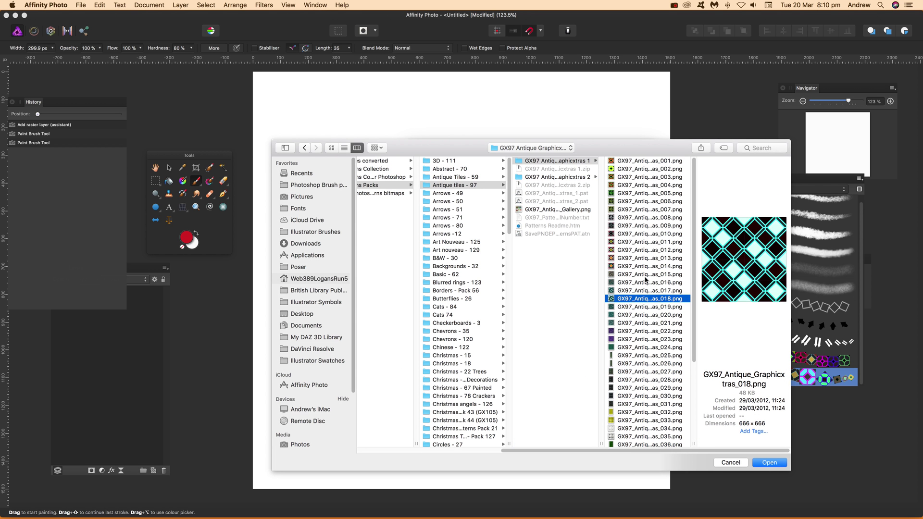
{"action": "left_click", "coordinate": [648, 276]}
{"action": "left_click", "coordinate": [776, 462]}
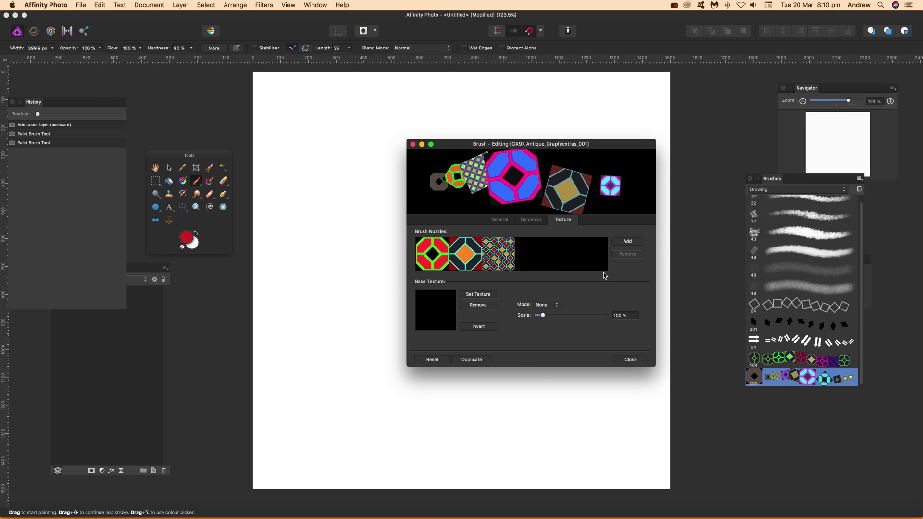
Close the Brush editor and paint the canvas with the three-nozzle randomised tile brush
{"action": "left_click", "coordinate": [633, 361]}
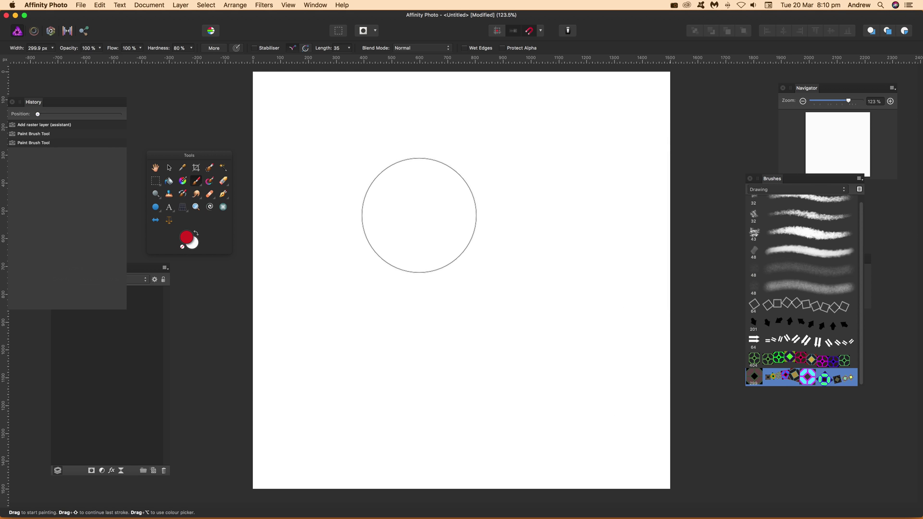
{"action": "mouse_move", "coordinate": [467, 197]}
{"action": "left_mouse_down"}
{"action": "mouse_move", "coordinate": [560, 251]}
{"action": "mouse_move", "coordinate": [525, 297]}
{"action": "mouse_move", "coordinate": [611, 164]}
{"action": "mouse_move", "coordinate": [640, 185]}
{"action": "mouse_move", "coordinate": [568, 151]}
{"action": "mouse_move", "coordinate": [615, 193]}
{"action": "mouse_move", "coordinate": [624, 104]}
{"action": "mouse_move", "coordinate": [574, 68]}
{"action": "mouse_move", "coordinate": [625, 89]}
{"action": "mouse_move", "coordinate": [434, 98]}
{"action": "mouse_move", "coordinate": [403, 91]}
{"action": "mouse_move", "coordinate": [450, 186]}
{"action": "mouse_move", "coordinate": [337, 113]}
{"action": "mouse_move", "coordinate": [299, 106]}
{"action": "mouse_move", "coordinate": [310, 104]}
{"action": "mouse_move", "coordinate": [298, 143]}
{"action": "mouse_move", "coordinate": [303, 289]}
{"action": "mouse_move", "coordinate": [336, 238]}
{"action": "mouse_move", "coordinate": [281, 223]}
{"action": "mouse_move", "coordinate": [321, 237]}
{"action": "mouse_move", "coordinate": [389, 224]}
{"action": "mouse_move", "coordinate": [444, 364]}
{"action": "mouse_move", "coordinate": [487, 325]}
{"action": "mouse_move", "coordinate": [537, 319]}
{"action": "mouse_move", "coordinate": [595, 340]}
{"action": "mouse_move", "coordinate": [598, 434]}
{"action": "mouse_move", "coordinate": [578, 432]}
{"action": "mouse_move", "coordinate": [587, 419]}
{"action": "mouse_move", "coordinate": [639, 459]}
{"action": "mouse_move", "coordinate": [690, 356]}
{"action": "mouse_move", "coordinate": [642, 260]}
{"action": "mouse_move", "coordinate": [662, 287]}
{"action": "mouse_move", "coordinate": [614, 218]}
{"action": "mouse_move", "coordinate": [496, 428]}
{"action": "mouse_move", "coordinate": [483, 483]}
{"action": "mouse_move", "coordinate": [545, 503]}
{"action": "mouse_move", "coordinate": [421, 456]}
{"action": "mouse_move", "coordinate": [310, 433]}
{"action": "mouse_move", "coordinate": [270, 403]}
{"action": "mouse_move", "coordinate": [292, 458]}
{"action": "mouse_move", "coordinate": [278, 397]}
{"action": "mouse_move", "coordinate": [279, 412]}
{"action": "mouse_move", "coordinate": [337, 277]}
{"action": "mouse_move", "coordinate": [349, 326]}
{"action": "mouse_move", "coordinate": [333, 118]}
{"action": "mouse_move", "coordinate": [289, 81]}
{"action": "mouse_move", "coordinate": [259, 122]}
{"action": "mouse_move", "coordinate": [359, 95]}
{"action": "mouse_move", "coordinate": [514, 114]}
{"action": "mouse_move", "coordinate": [602, 146]}
{"action": "mouse_move", "coordinate": [540, 162]}
{"action": "mouse_move", "coordinate": [608, 116]}
{"action": "mouse_move", "coordinate": [641, 183]}
{"action": "mouse_move", "coordinate": [605, 233]}
{"action": "mouse_move", "coordinate": [552, 232]}
{"action": "mouse_move", "coordinate": [486, 189]}
{"action": "mouse_move", "coordinate": [434, 294]}
{"action": "mouse_move", "coordinate": [398, 305]}
{"action": "mouse_move", "coordinate": [468, 337]}
{"action": "left_mouse_up"}
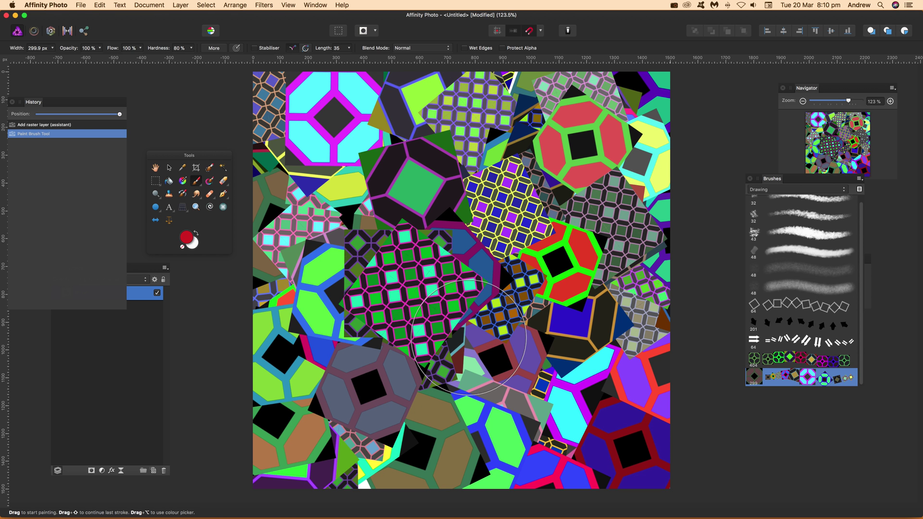